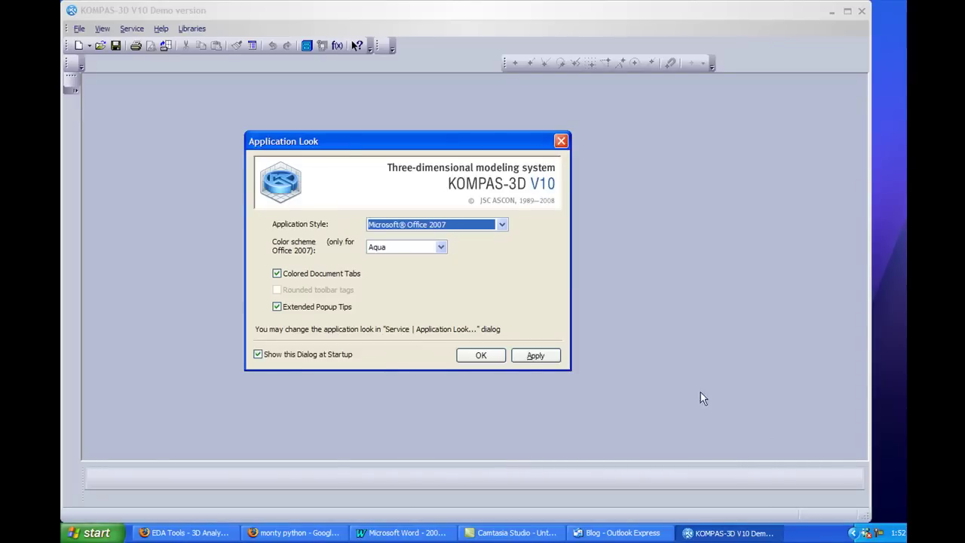
# Accept the Microsoft Office 2007 application style with the Aqua color scheme and create a new part document.
pyautogui.click(498, 357)
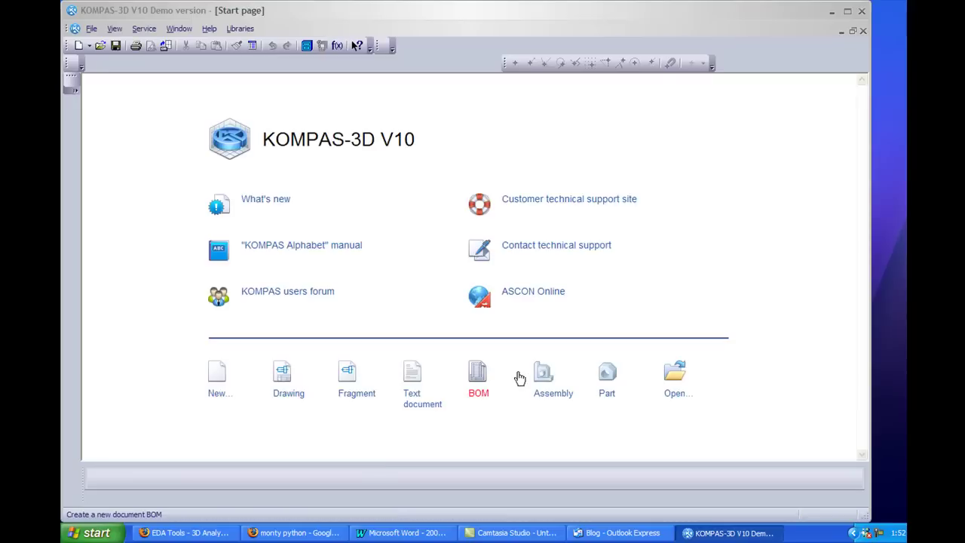
pyautogui.click(617, 385)
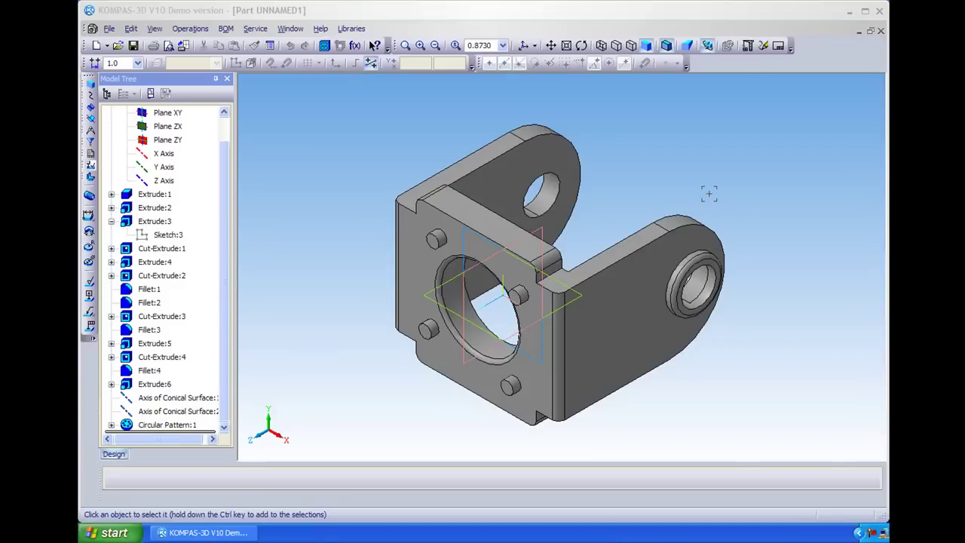
# Rotate the bracket model to view its other side in wireframe and with hidden lines removed.
pyautogui.moveTo(708, 194); pyautogui.dragTo(657, 405)
pyautogui.click(603, 46)
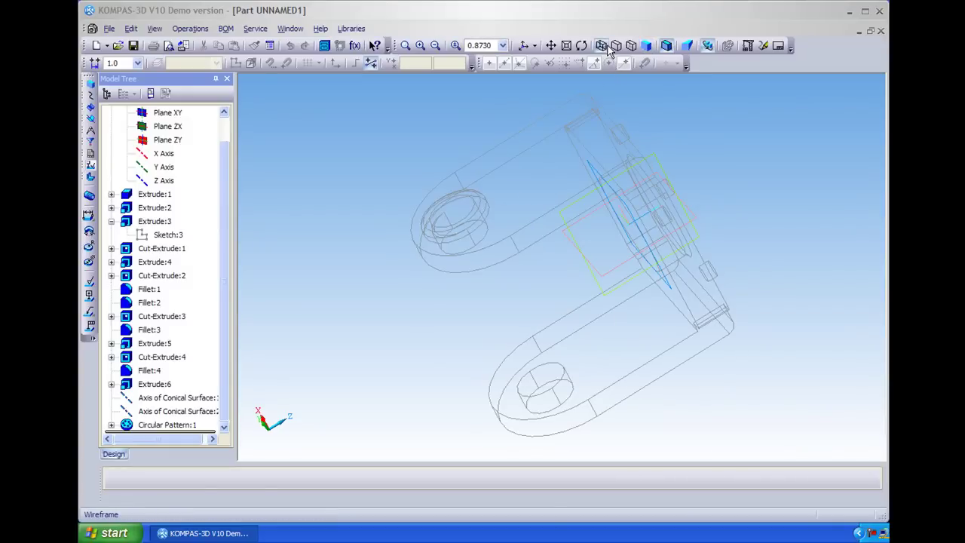
pyautogui.click(617, 46)
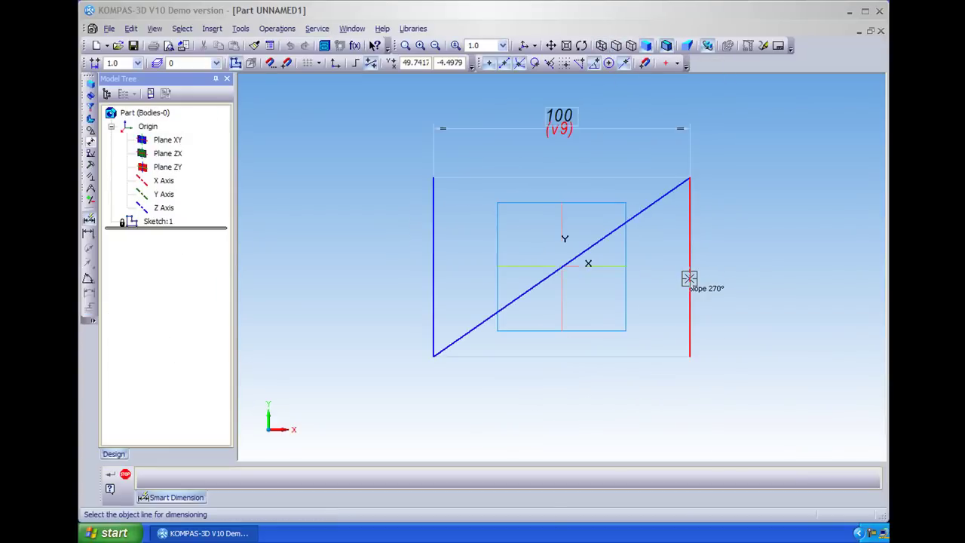
# Dimension the sketch's vertical line on the positive X side and set its length to 65.
pyautogui.click(689, 278)
pyautogui.click(742, 282)
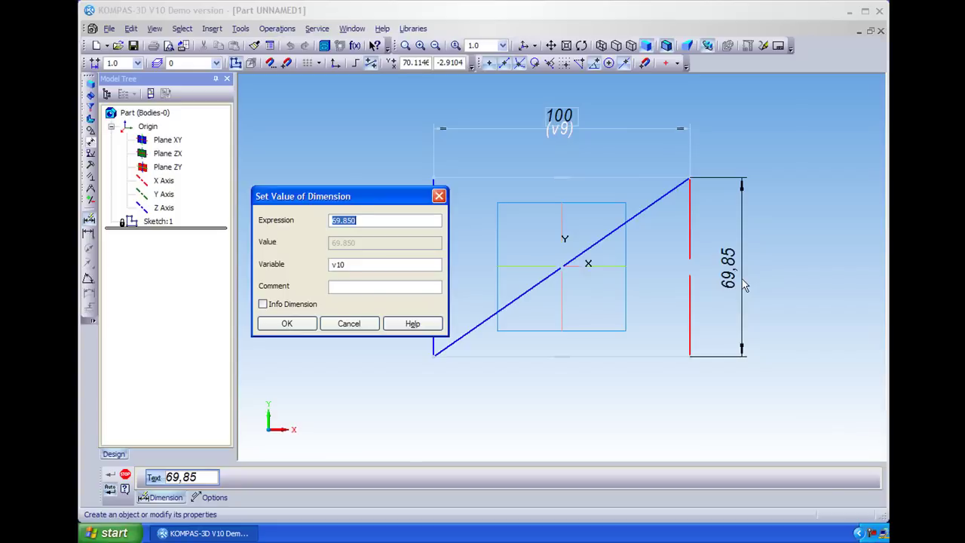
pyautogui.write('65')
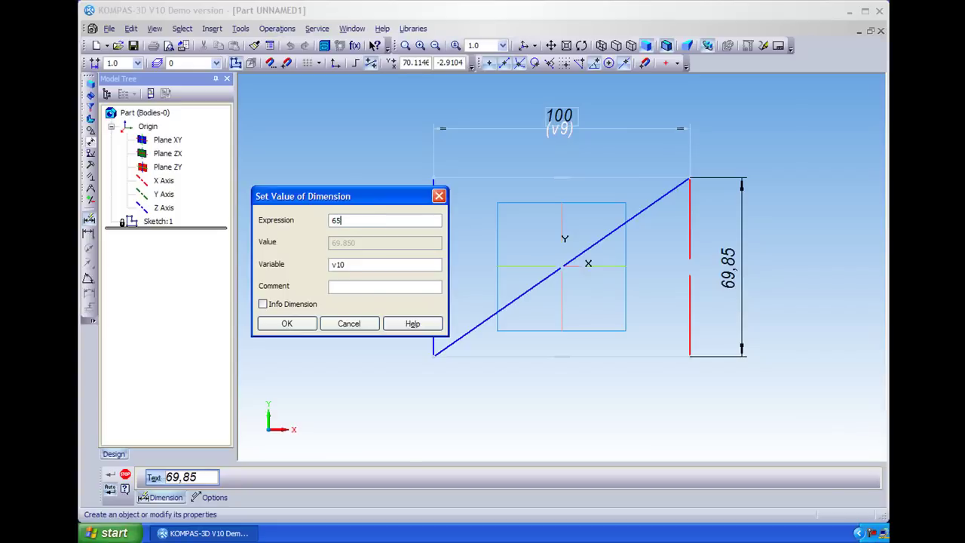
pyautogui.click(287, 323)
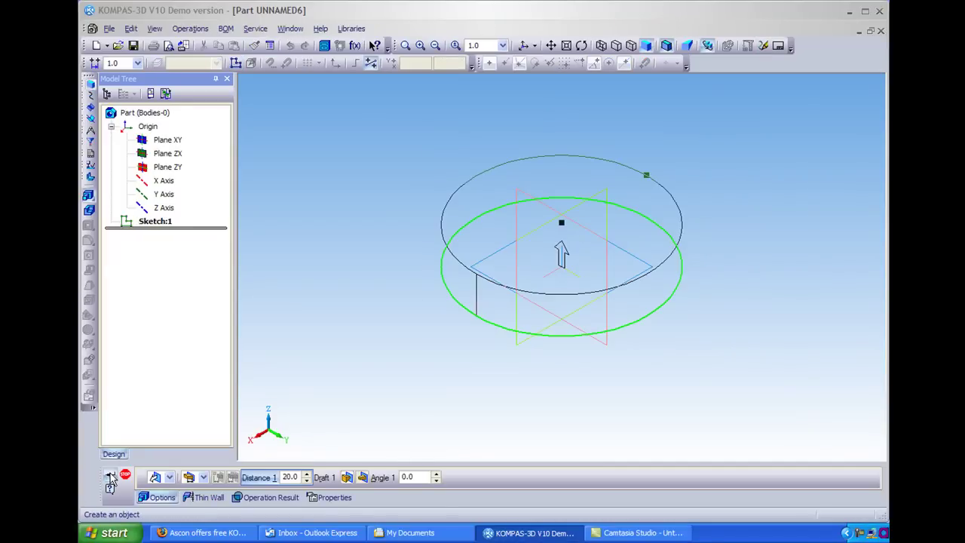
# Extrude the circular sketch by 20 into a disc and sketch a smaller concentric circle on its top face.
pyautogui.click(109, 476)
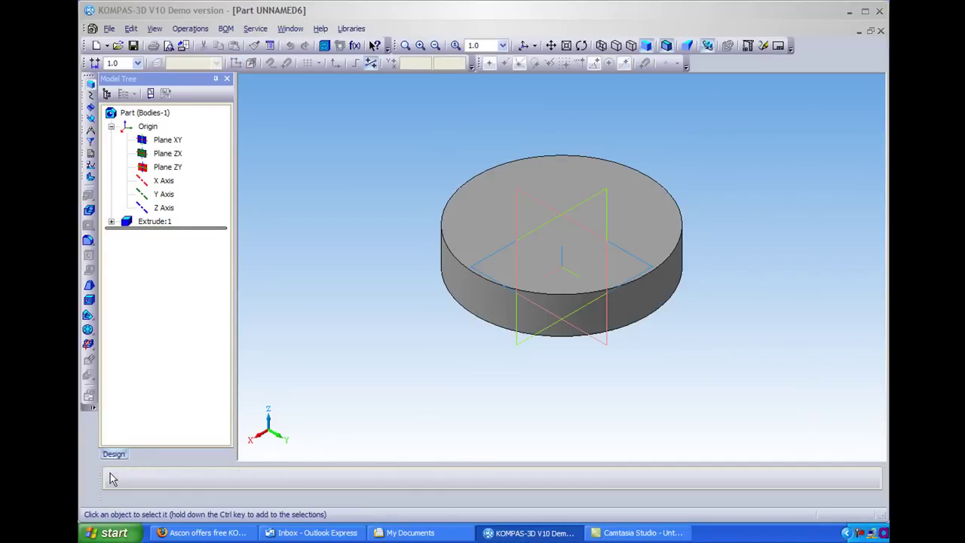
pyautogui.click(492, 218)
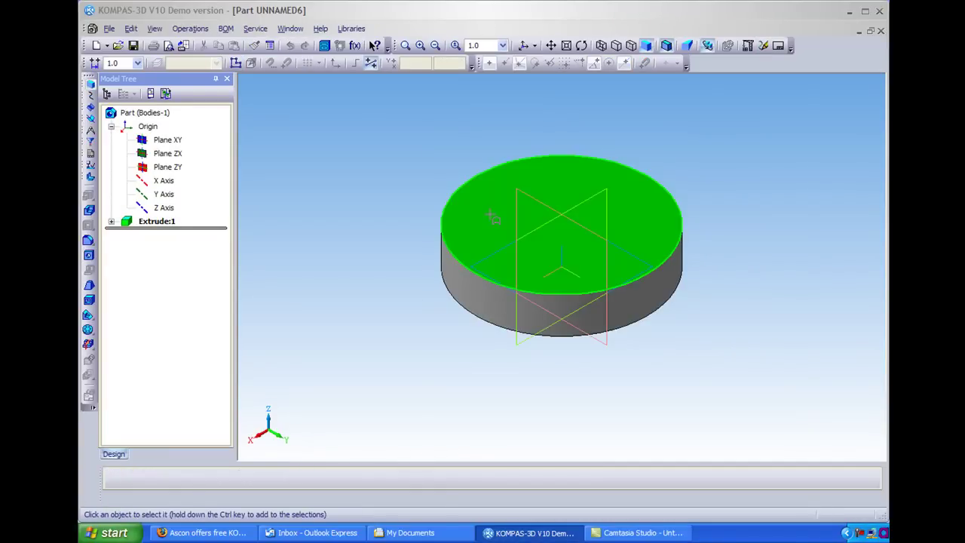
pyautogui.click(236, 62)
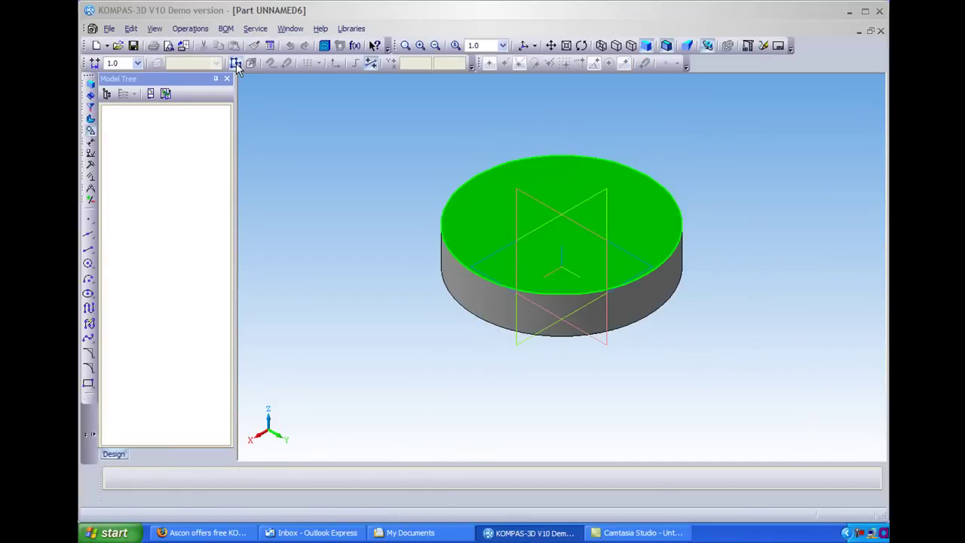
pyautogui.click(89, 263)
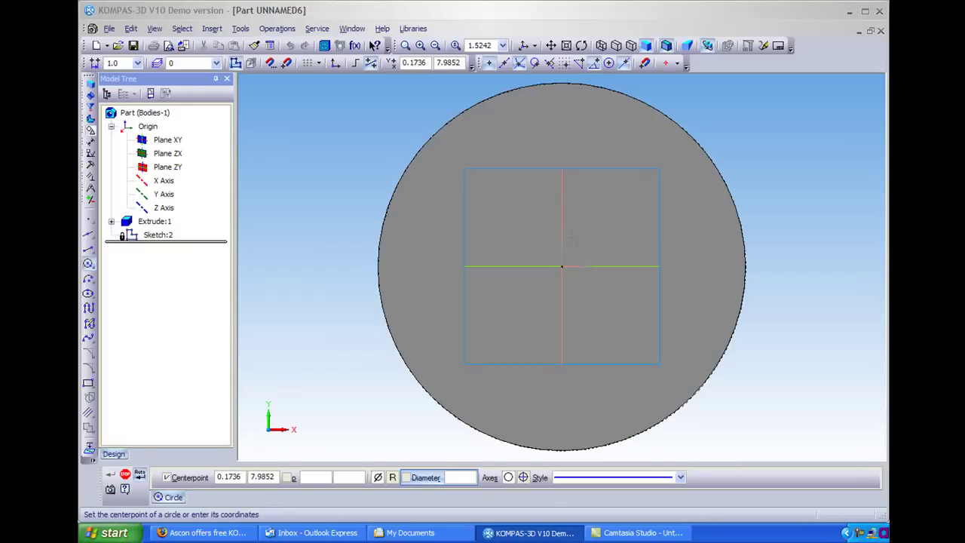
pyautogui.click(562, 266)
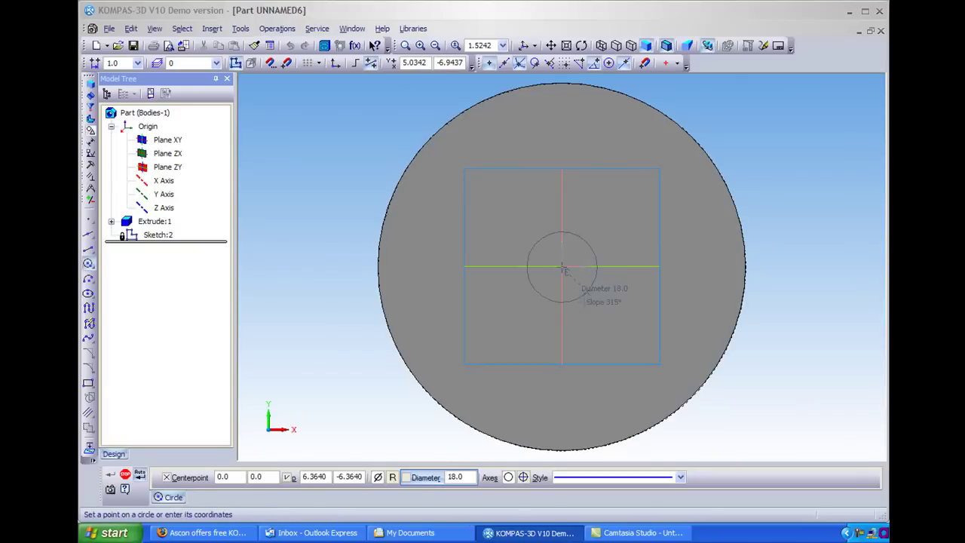
pyautogui.click(617, 315)
pyautogui.click(236, 63)
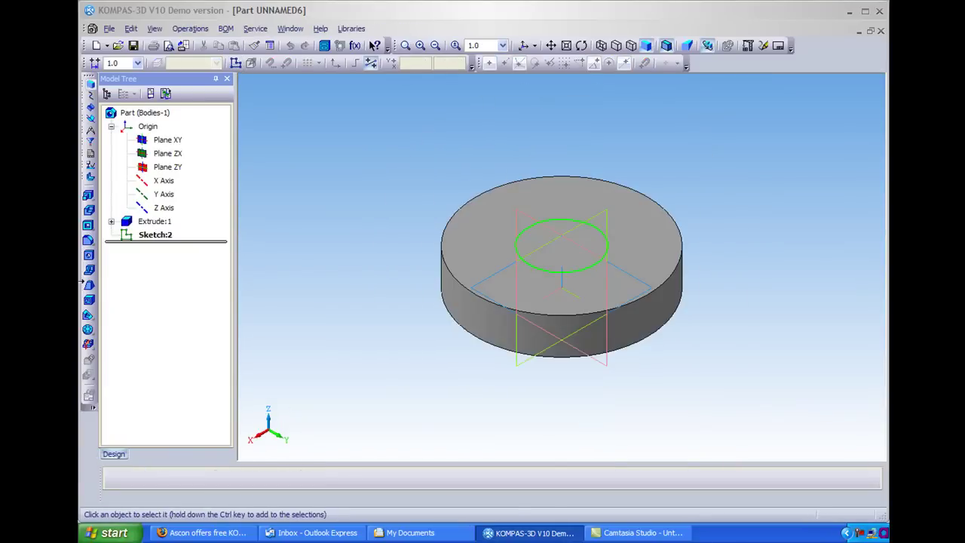
# Cut the small circle through the whole disc with an extruded cut set to Through All.
pyautogui.click(88, 226)
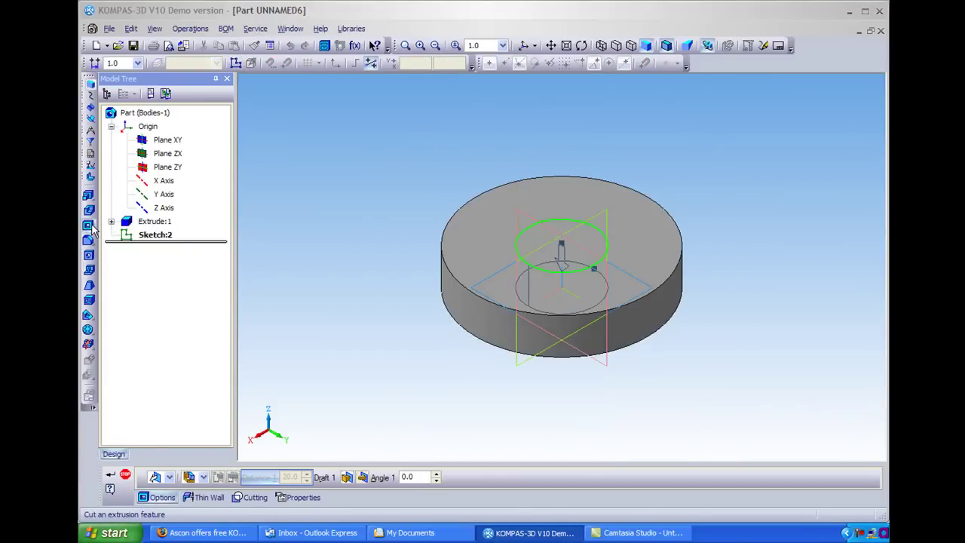
pyautogui.click(204, 477)
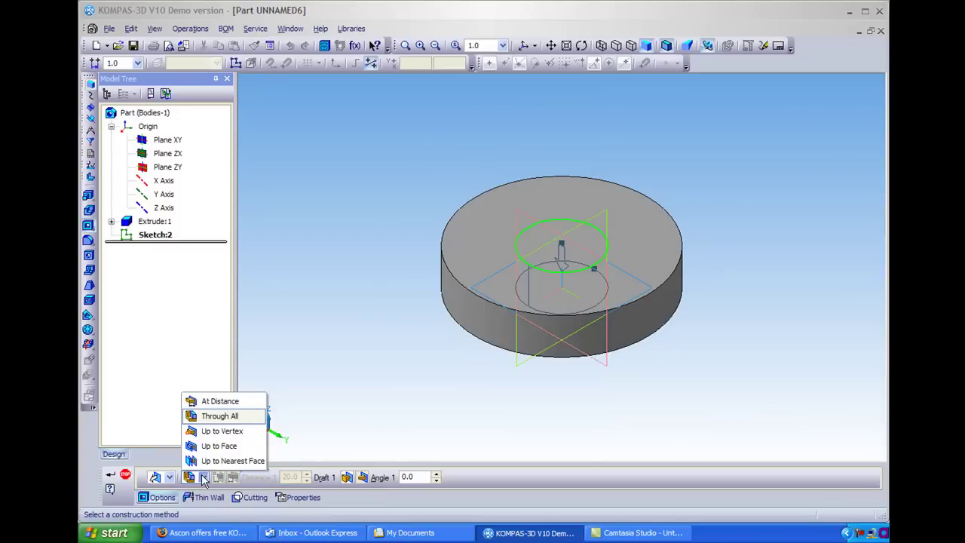
pyautogui.click(212, 419)
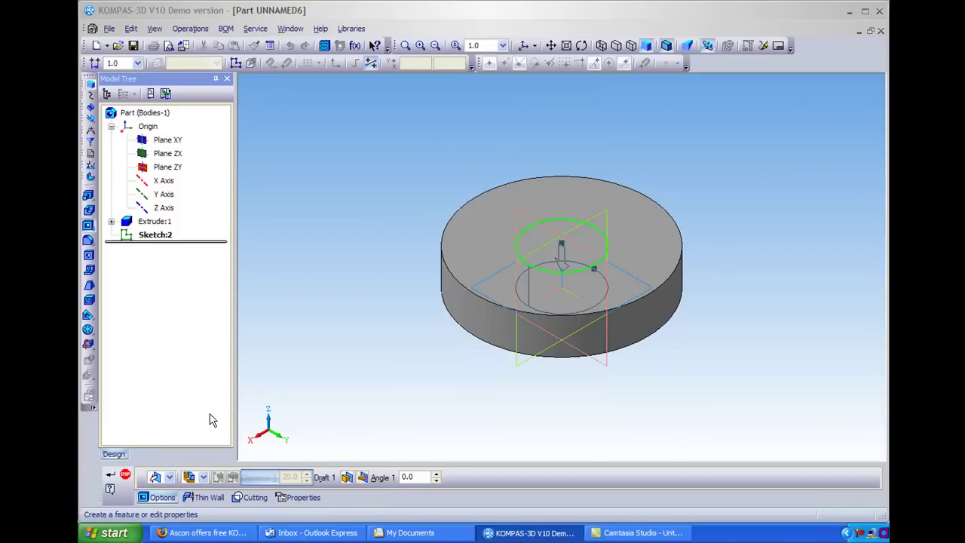
pyautogui.click(111, 477)
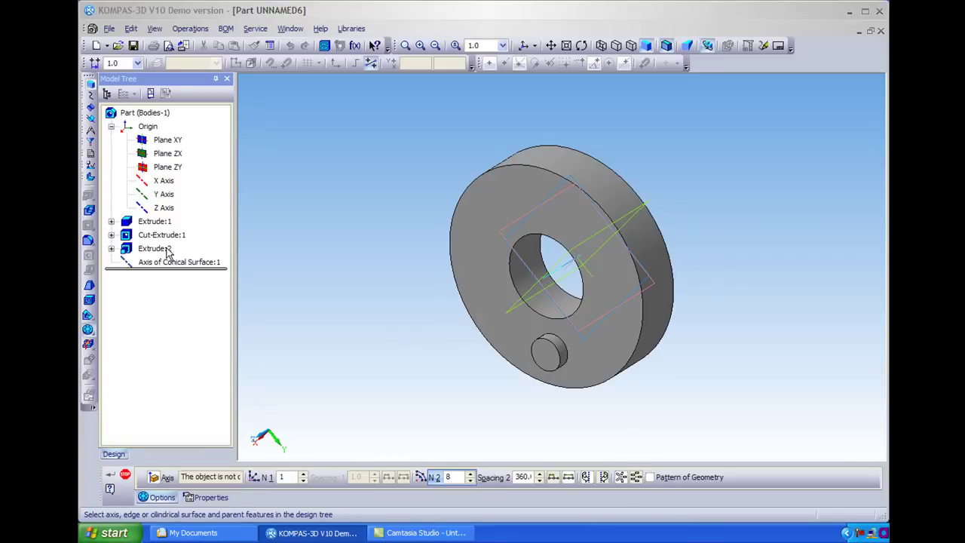
# Create a circular pattern of the small pin, Extrude:2, with 6 instances around the conical surface axis.
pyautogui.click(155, 248)
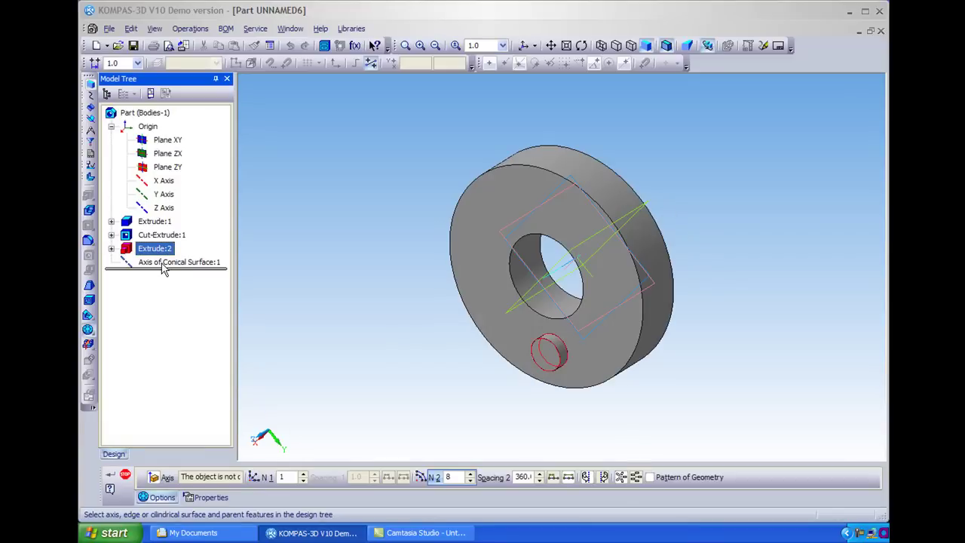
pyautogui.click(163, 264)
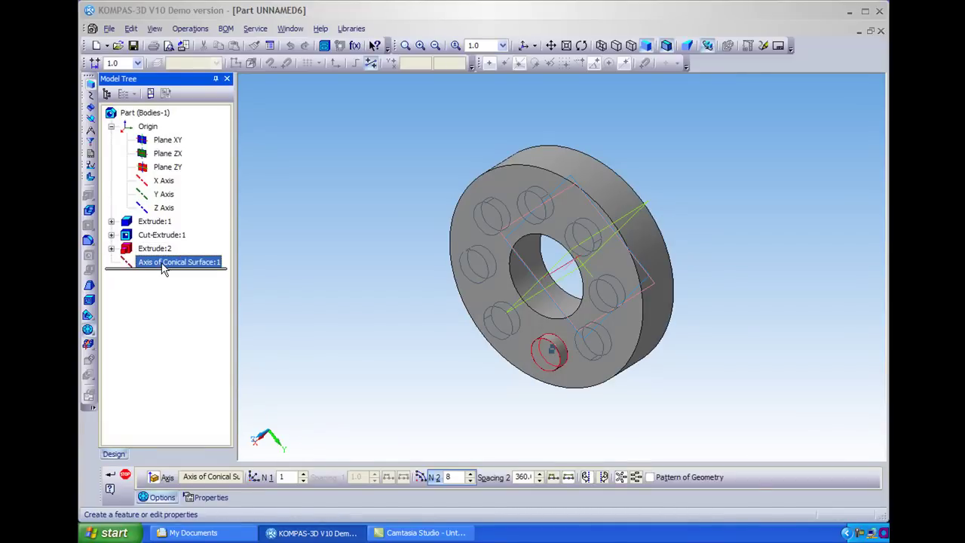
pyautogui.click(442, 475)
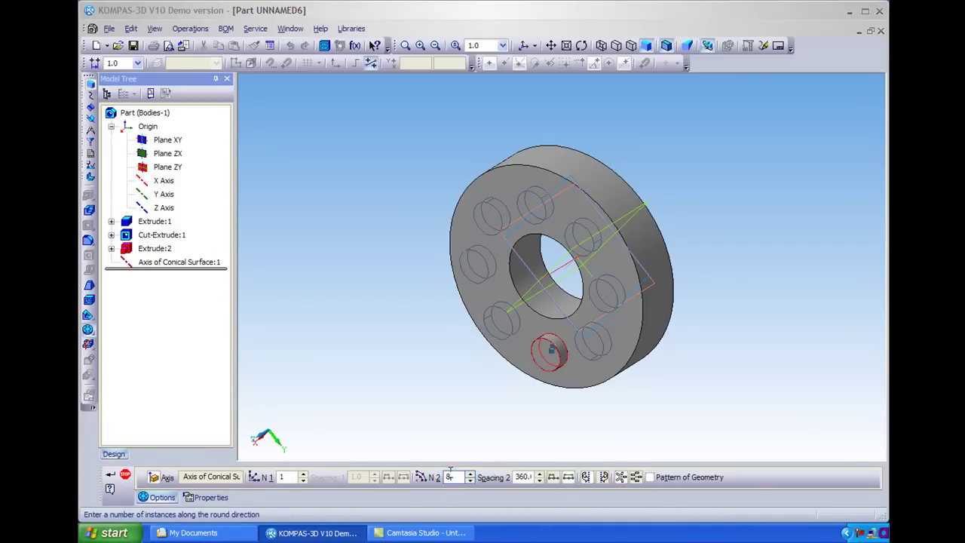
pyautogui.write('6')
pyautogui.click(111, 477)
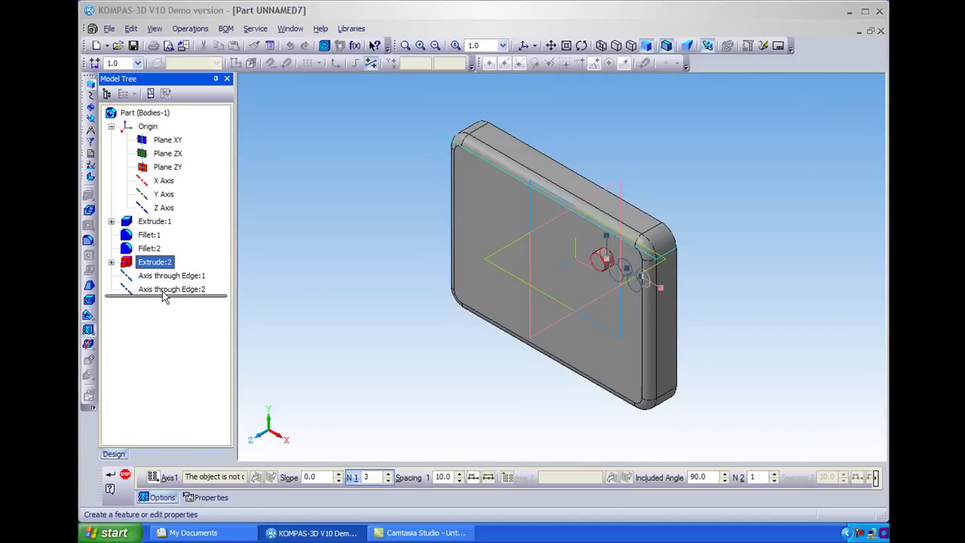
# Pattern the plate's small boss along Axis through Edge:2 with 6 instances at a spacing of 10.
pyautogui.click(166, 291)
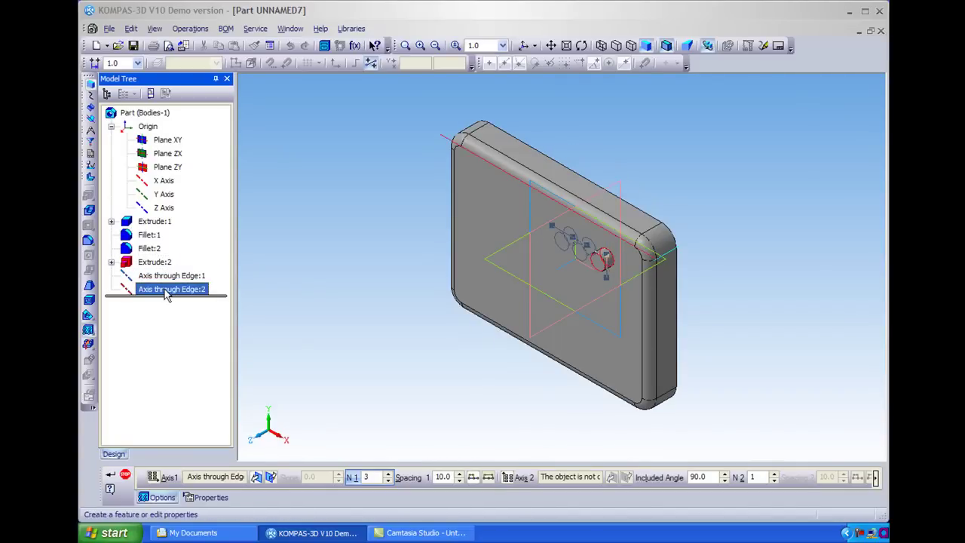
pyautogui.click(371, 476)
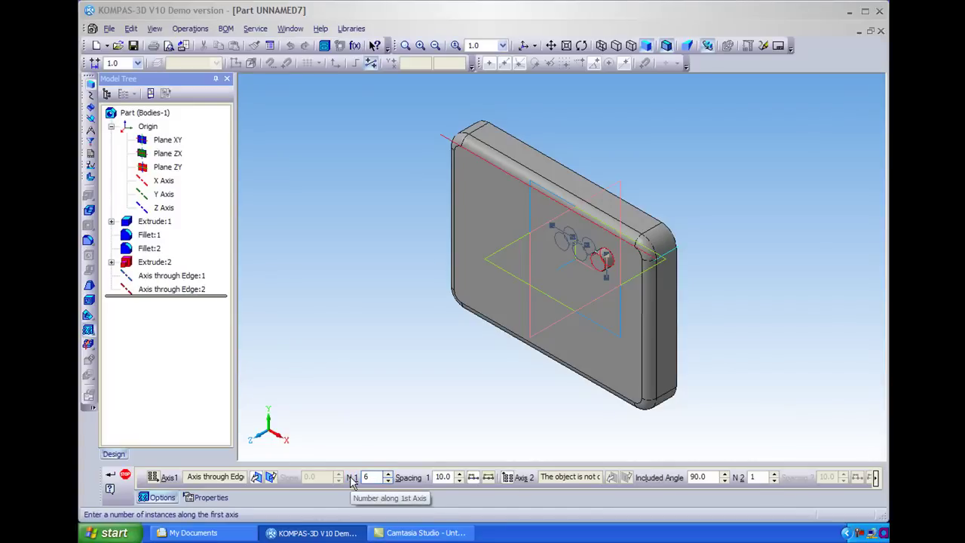
pyautogui.write('6')
pyautogui.click(110, 475)
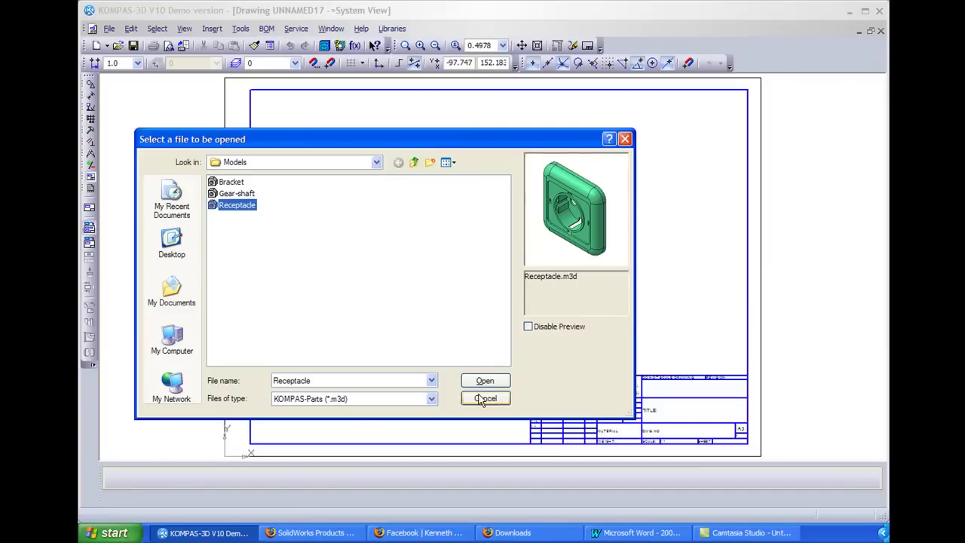
# Insert standard views of the Receptacle model at 2:1 scale, placing the front view in the sheet's upper-left area.
pyautogui.click(485, 382)
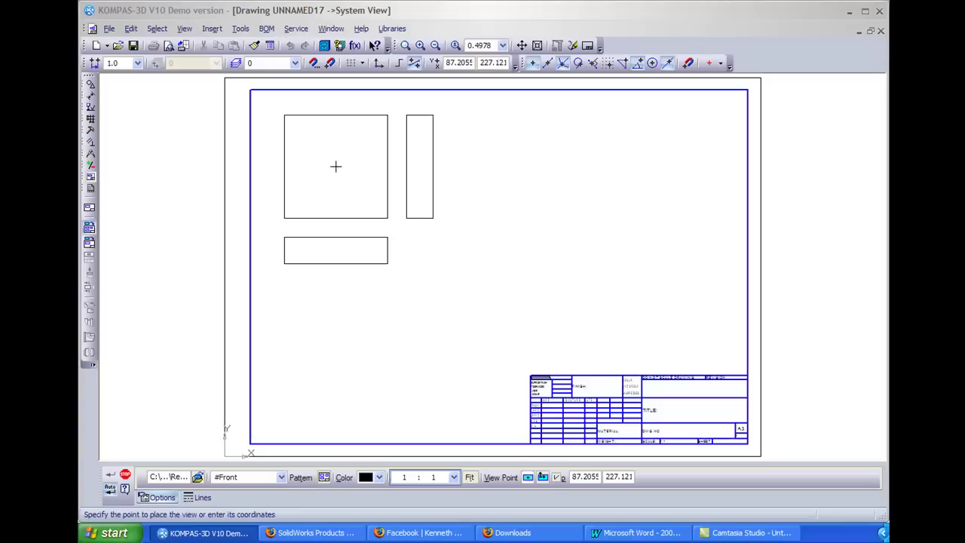
pyautogui.click(452, 479)
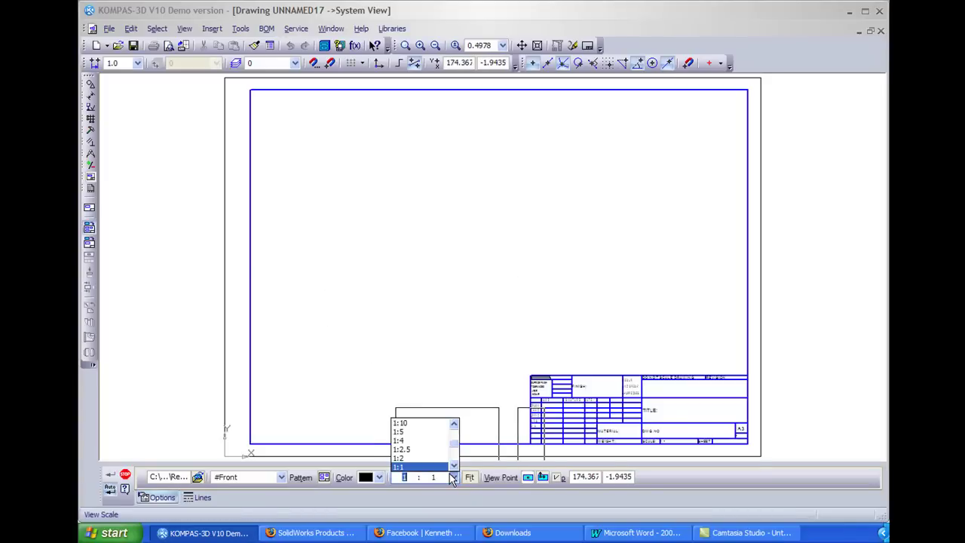
pyautogui.click(434, 463)
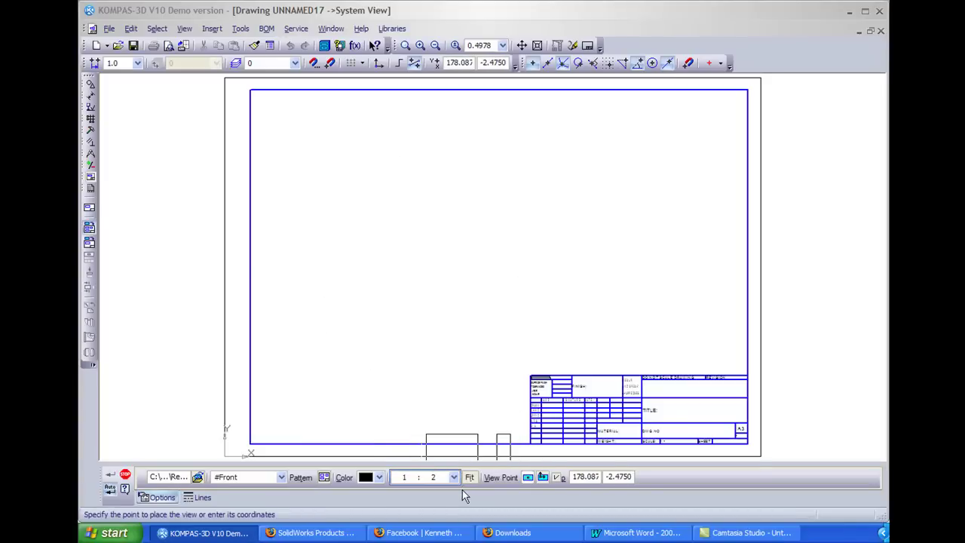
pyautogui.click(454, 478)
pyautogui.click(455, 465)
pyautogui.click(454, 465)
pyautogui.click(419, 458)
pyautogui.click(365, 204)
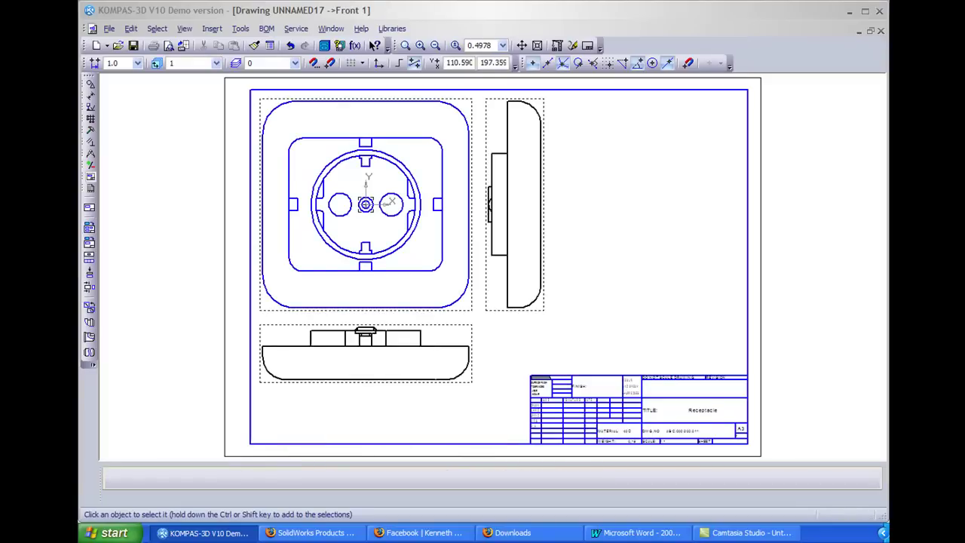
# Draw a circle over the upper-left part of the front view and pick it as the boundary for a detail view.
pyautogui.click(90, 83)
pyautogui.click(88, 252)
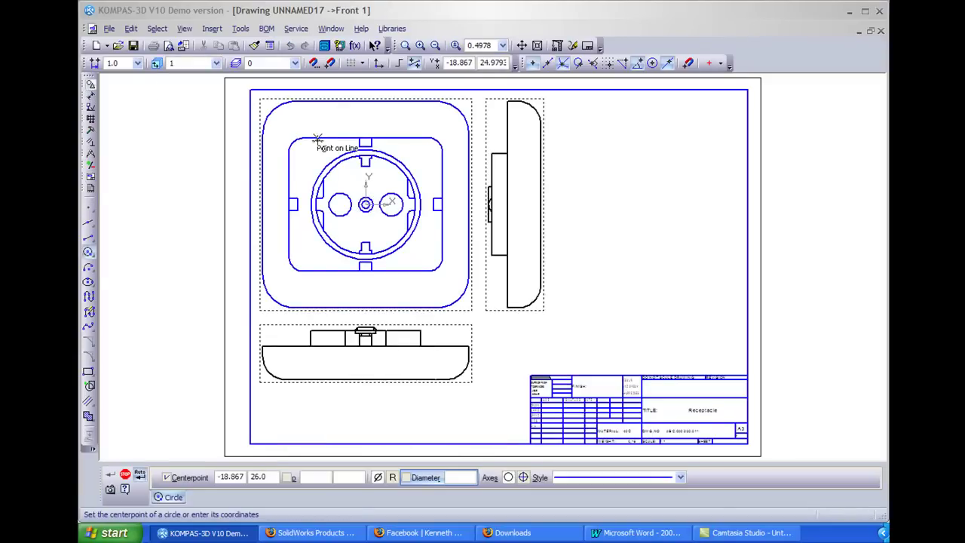
pyautogui.click(319, 159)
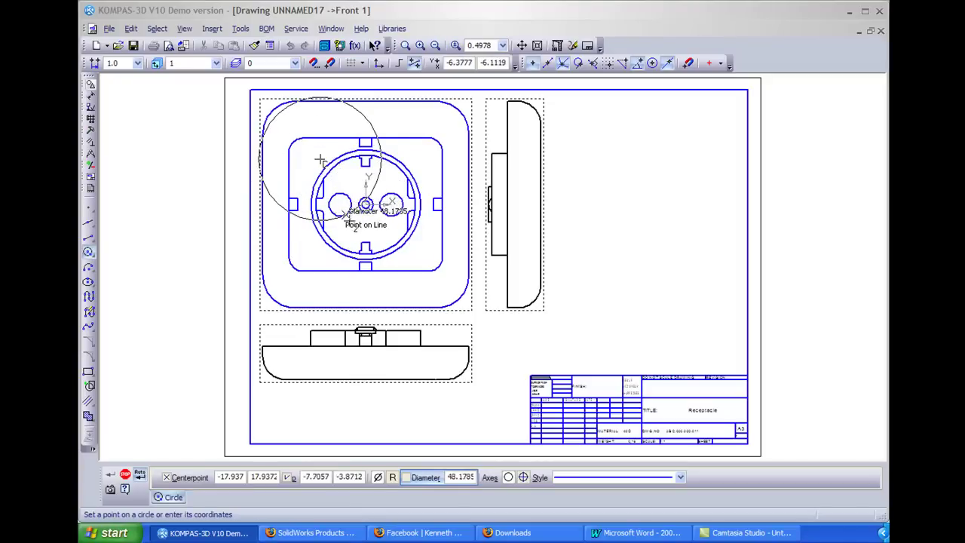
pyautogui.click(351, 229)
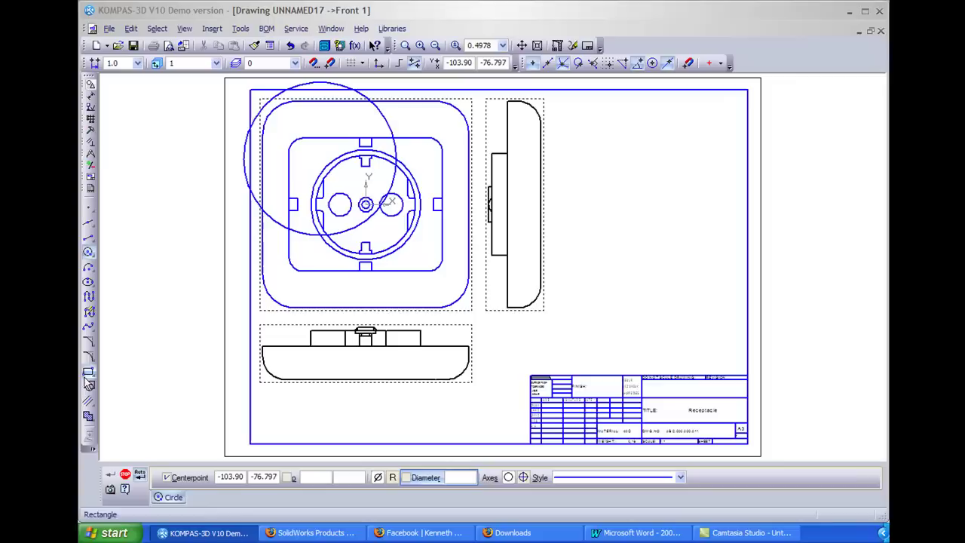
pyautogui.click(91, 186)
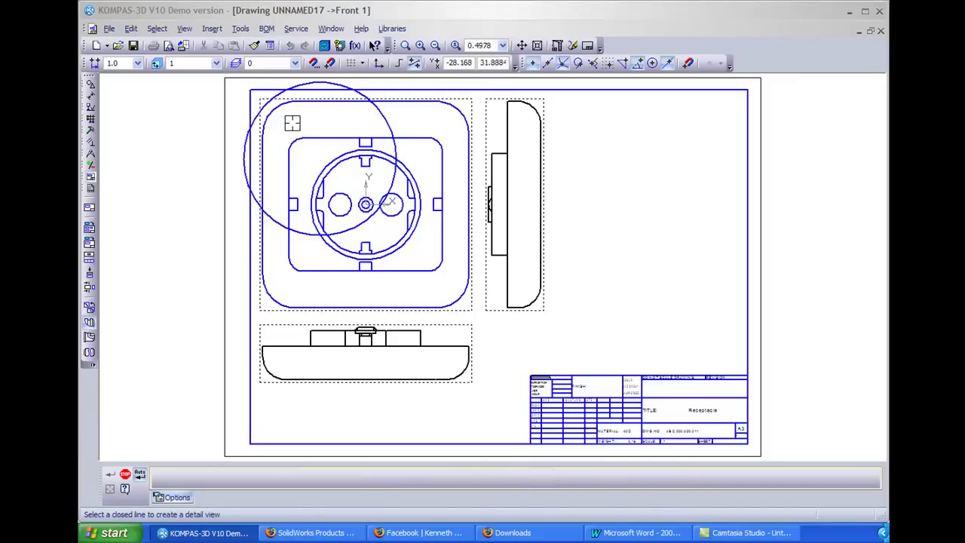
pyautogui.click(262, 113)
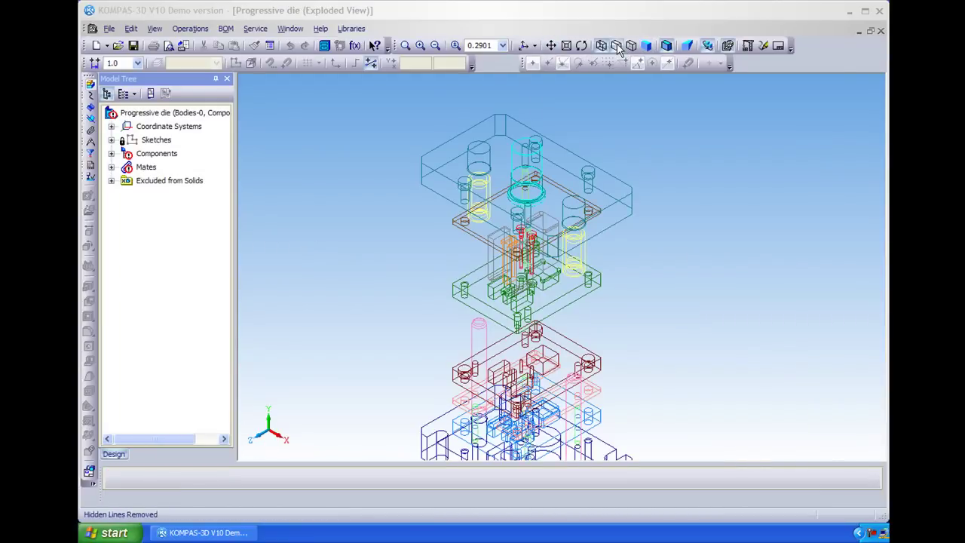
# Show the exploded progressive die assembly shaded, and rotate the sheet-metal bracket to inspect it from another angle.
pyautogui.click(647, 46)
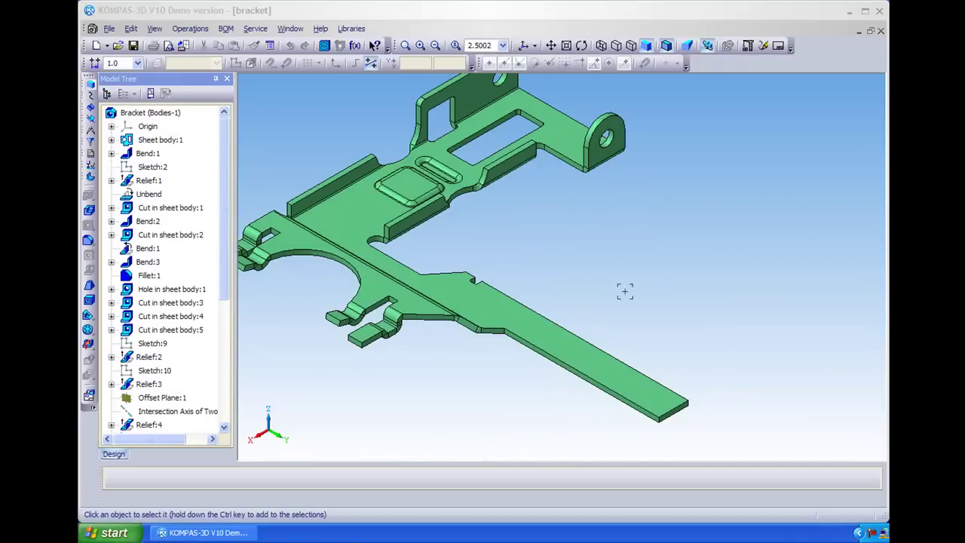
pyautogui.click(582, 45)
pyautogui.moveTo(578, 302); pyautogui.dragTo(615, 335)
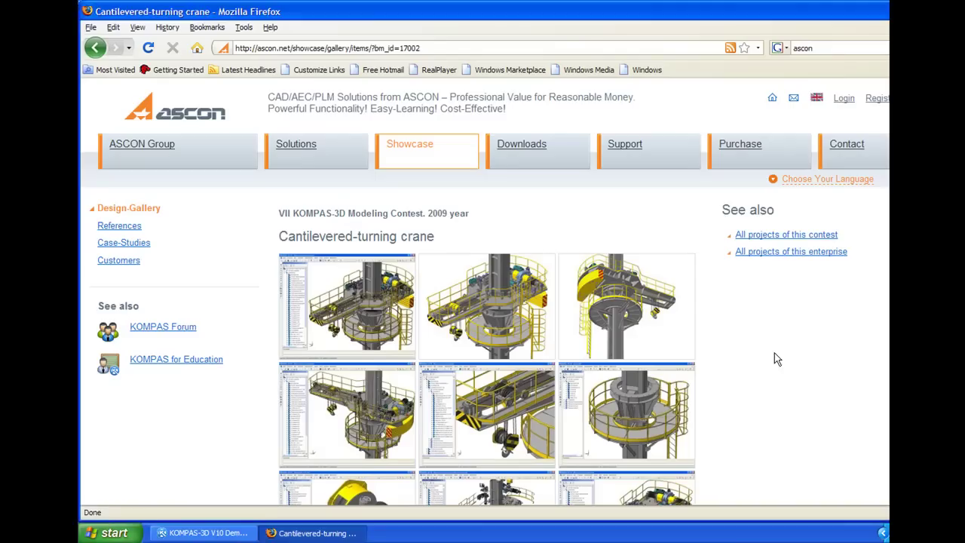
# Look through the Cantilevered-turning crane images in the ASCON showcase and open one of them.
pyautogui.scroll(-2, 774, 359)
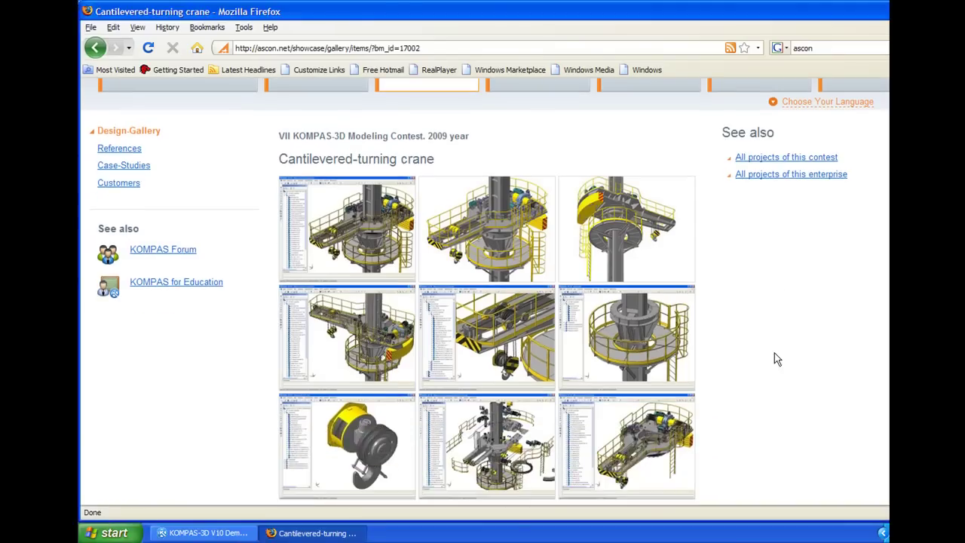
pyautogui.scroll(-3, 775, 359)
pyautogui.click(511, 354)
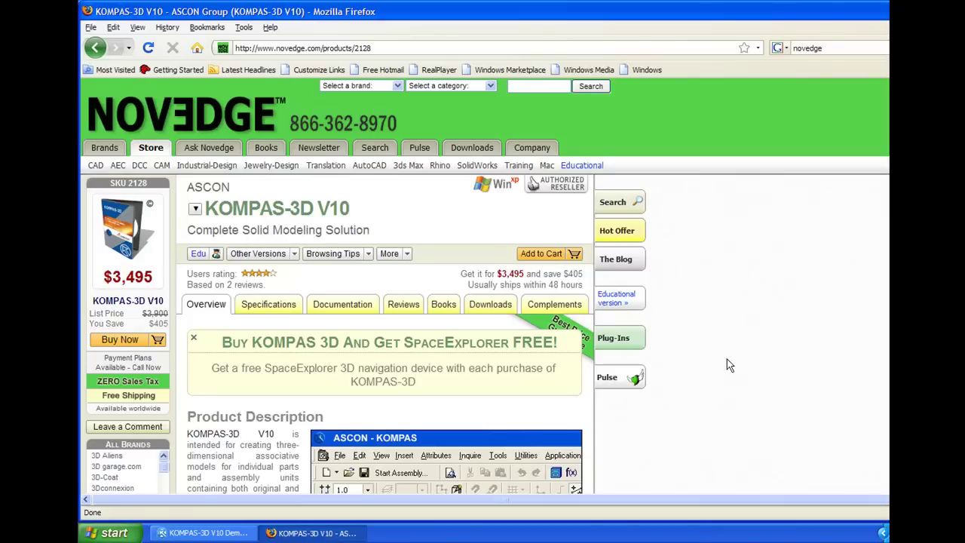
# Look through the KOMPAS-3D V10 product page and its product description on the Novedge store.
pyautogui.scroll(-4, 727, 360)
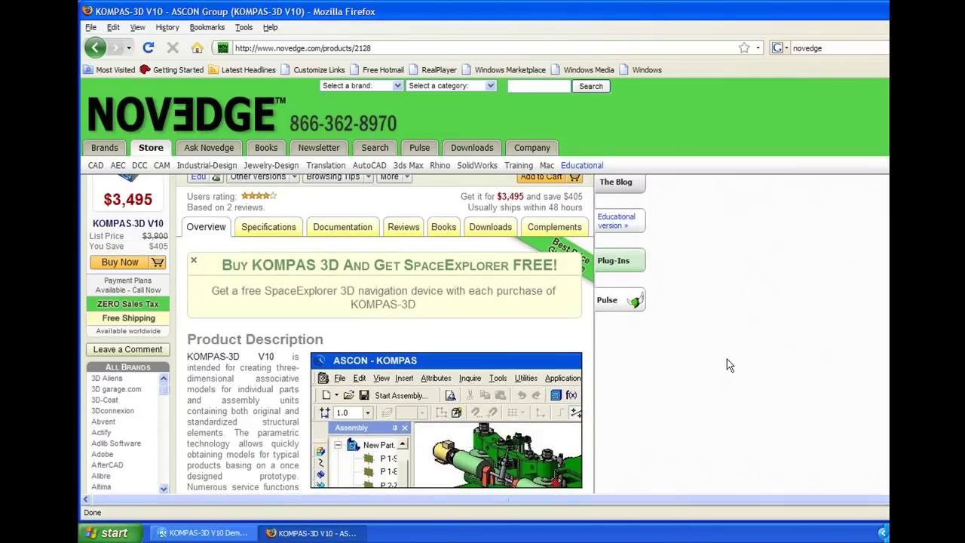
pyautogui.scroll(-6, 727, 359)
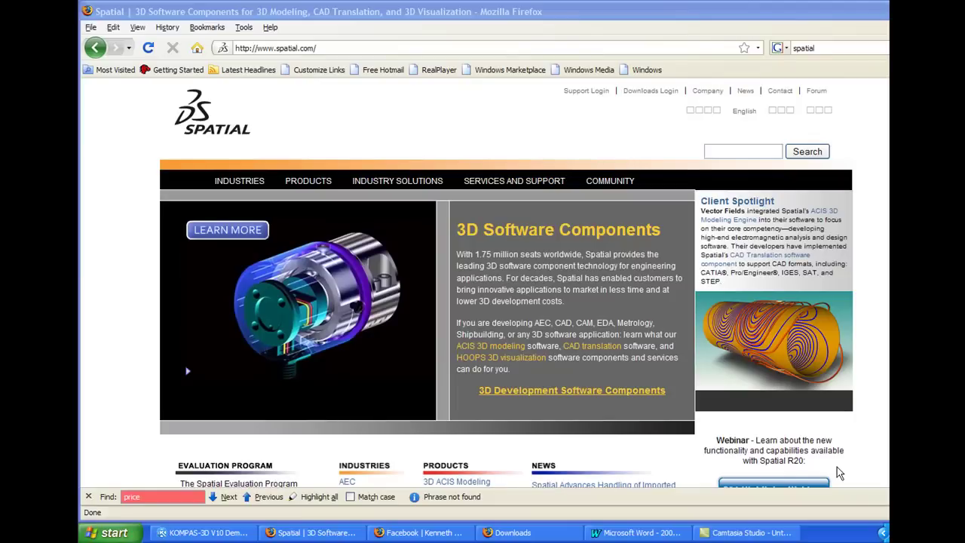
# Show the product list on Spatial's home page and follow the Learn More link in the banner.
pyautogui.moveTo(301, 185)
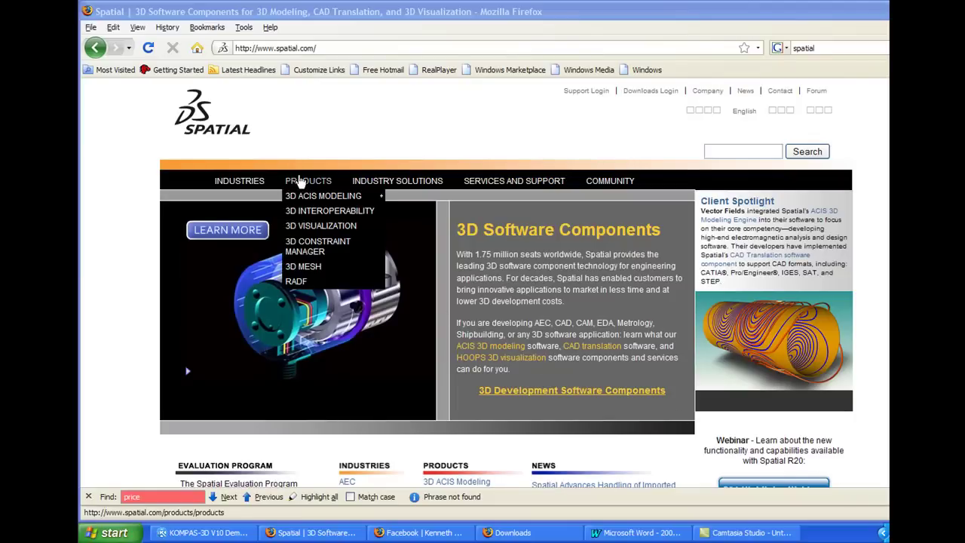
pyautogui.click(230, 233)
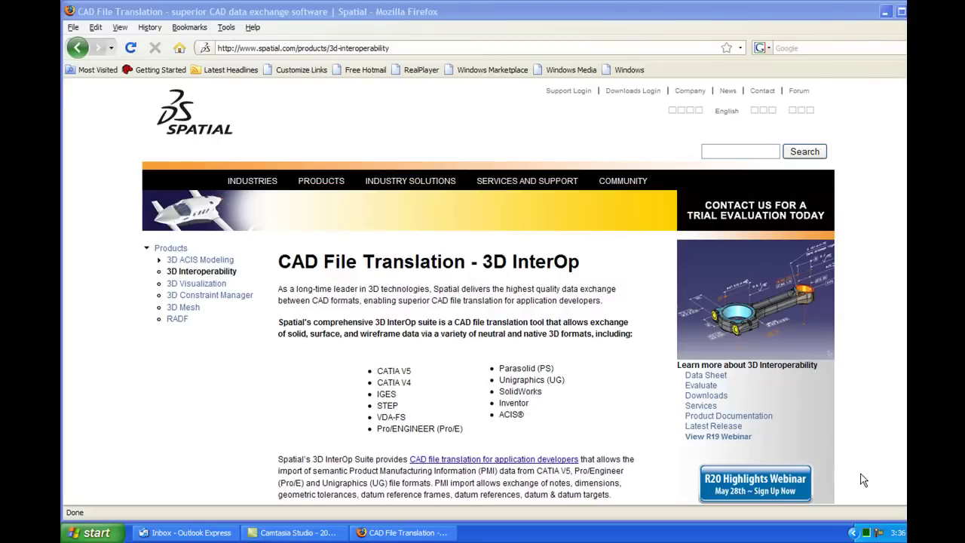
# Enlarge the part pictures on Spatial's 3D InterOp and 3D Mesh pages, expanding the meshed part to full size.
pyautogui.click(709, 326)
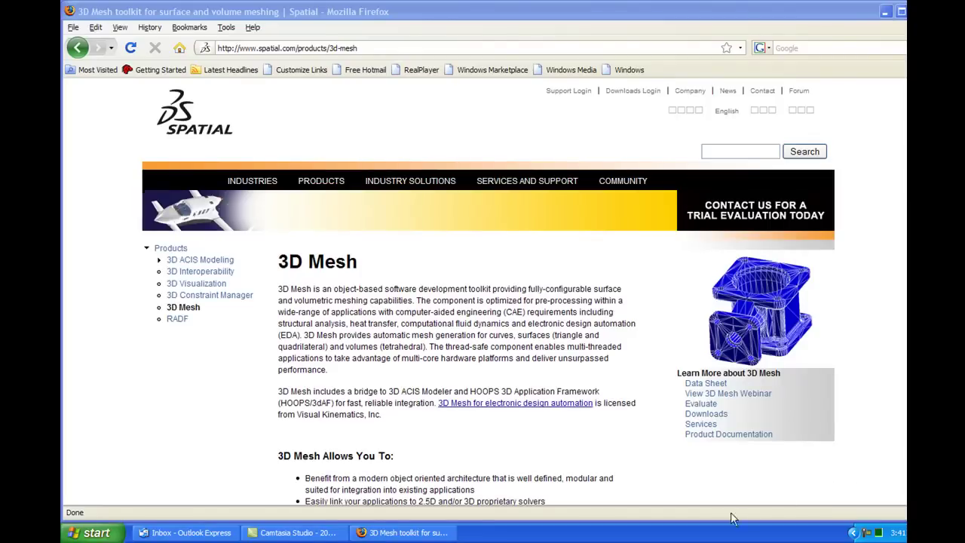
pyautogui.click(745, 320)
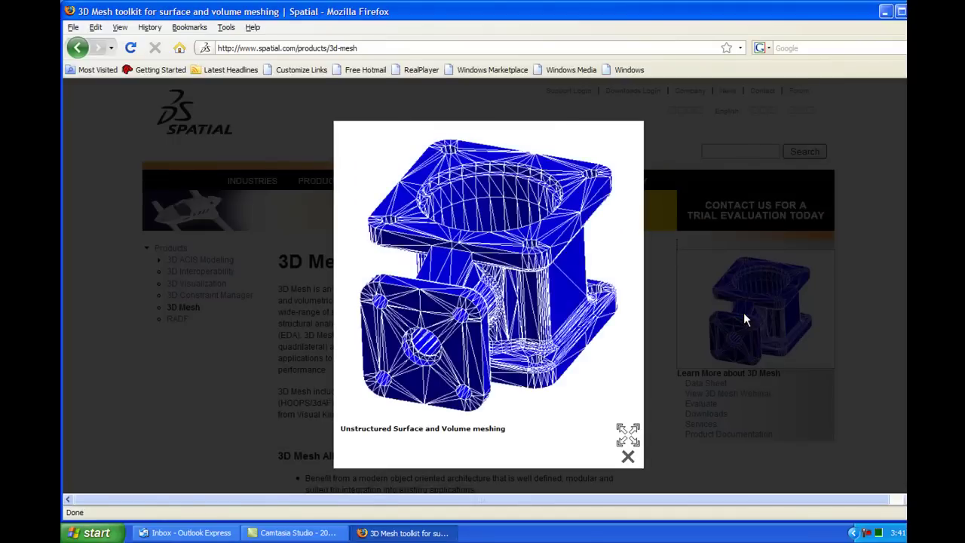
pyautogui.click(621, 441)
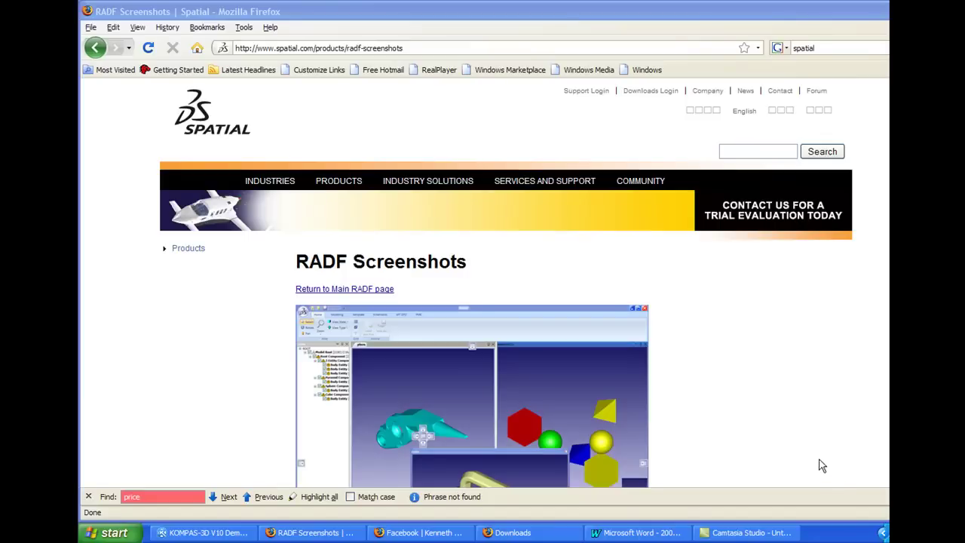
# Look through the interface and model images on Spatial's RADF Screenshots page.
pyautogui.scroll(-3, 694, 330)
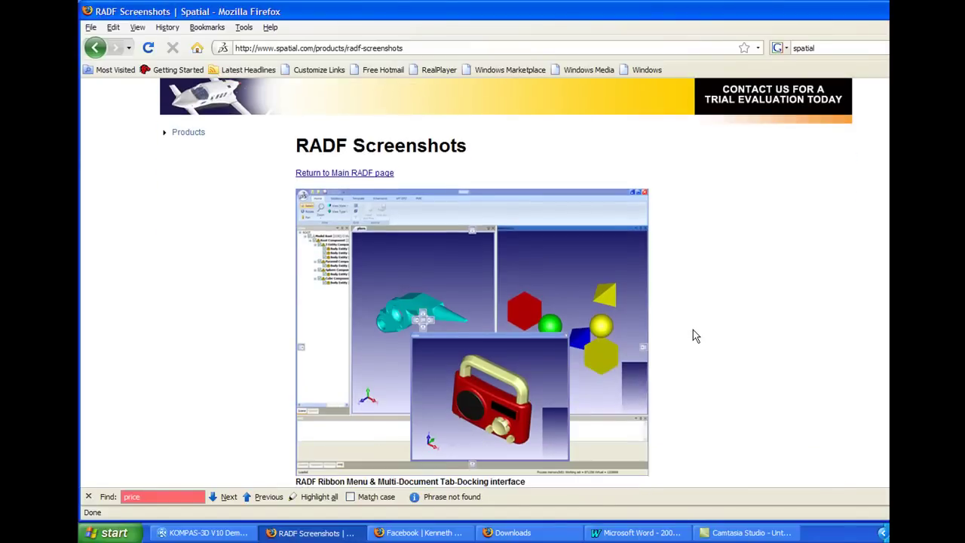
pyautogui.scroll(-11, 694, 336)
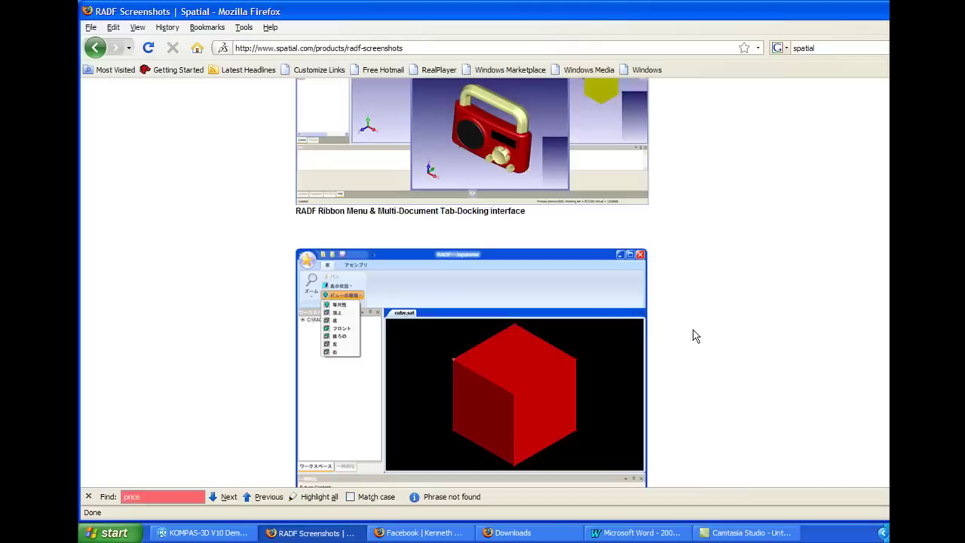
pyautogui.scroll(-20, 695, 336)
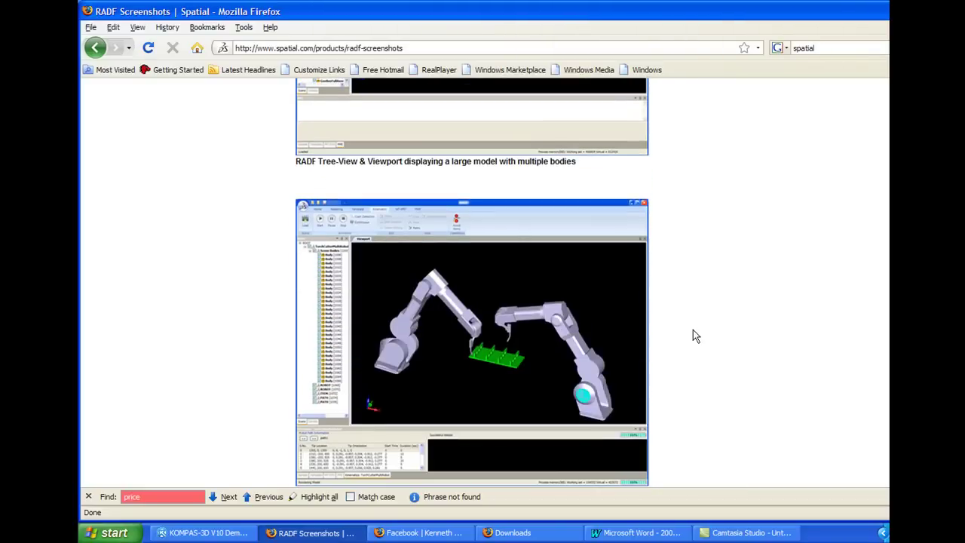
pyautogui.scroll(-6, 695, 335)
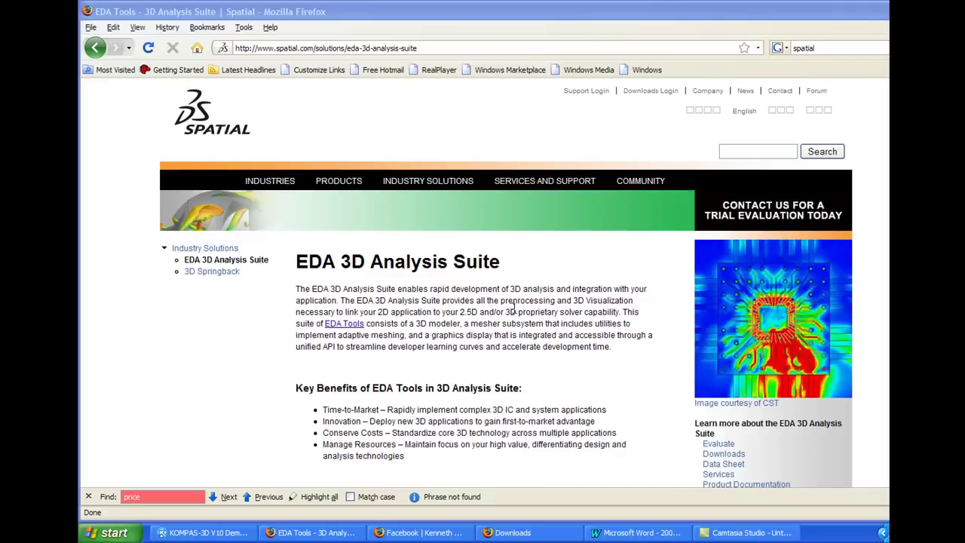
# View the chip simulation picture on the EDA 3D Analysis Suite page and the spiral inductor picture on the EDA page at full size.
pyautogui.click(787, 330)
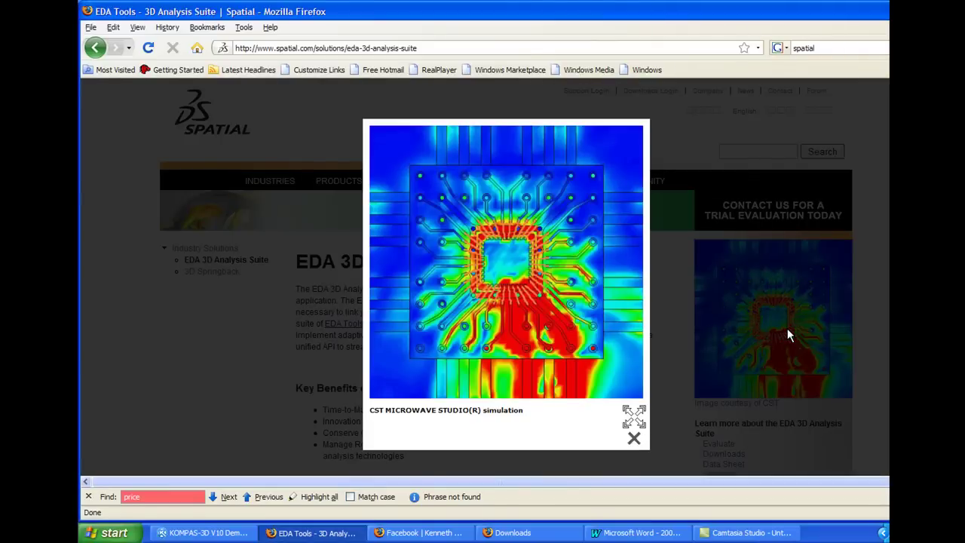
pyautogui.click(635, 416)
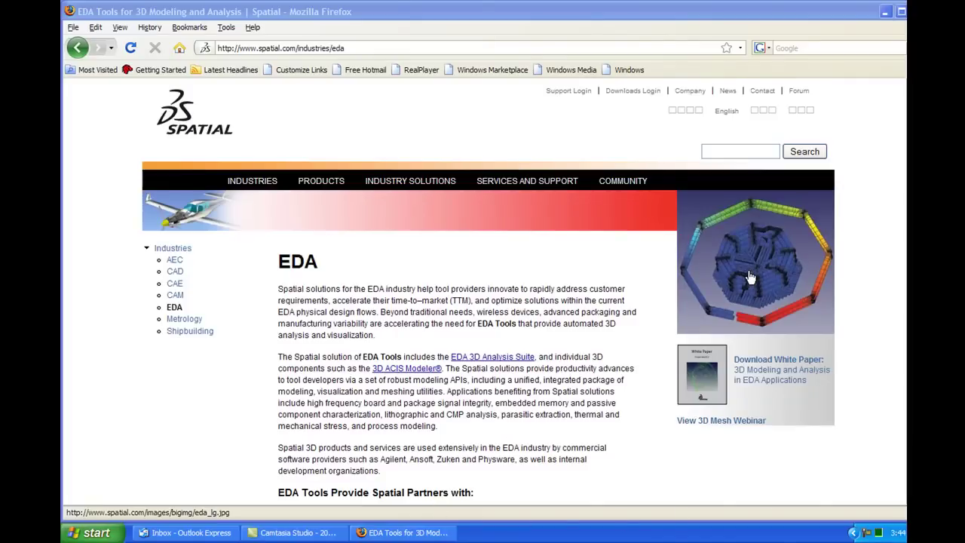
pyautogui.click(698, 309)
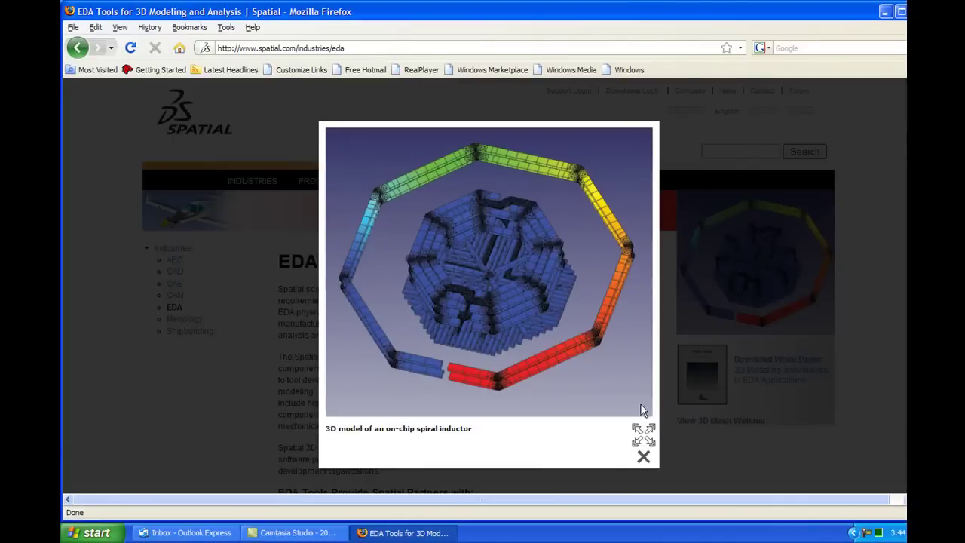
pyautogui.click(640, 437)
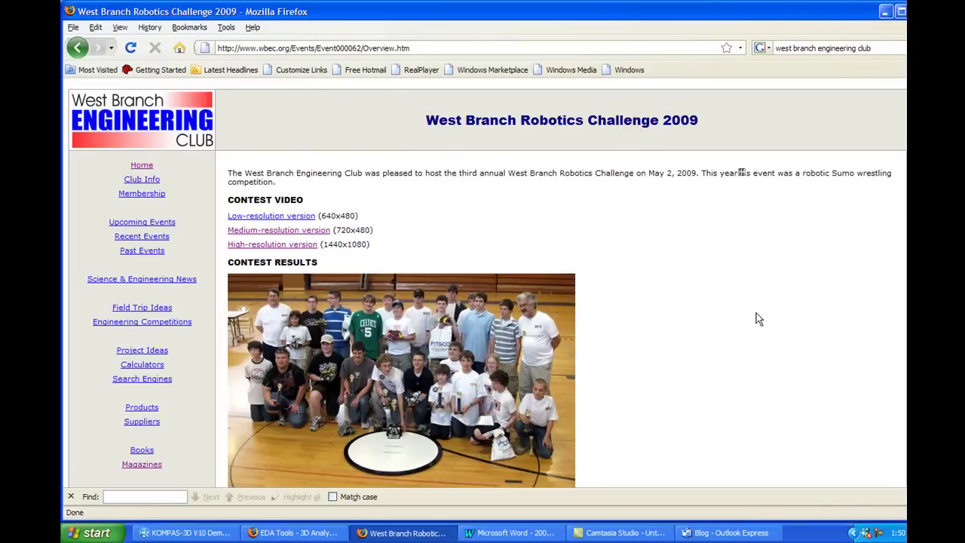
# Open the group photo from the West Branch Robotics Challenge 2009 page as a separate image.
pyautogui.click(463, 379)
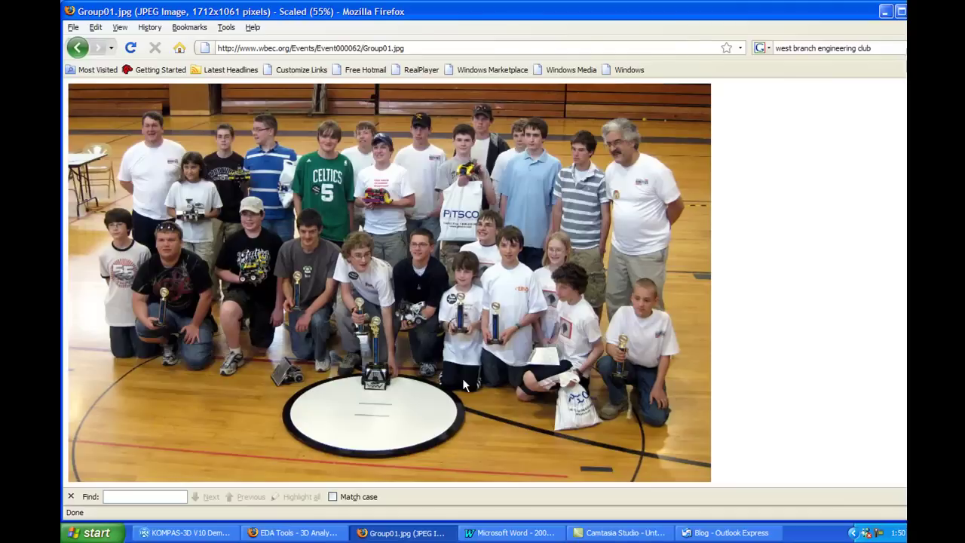